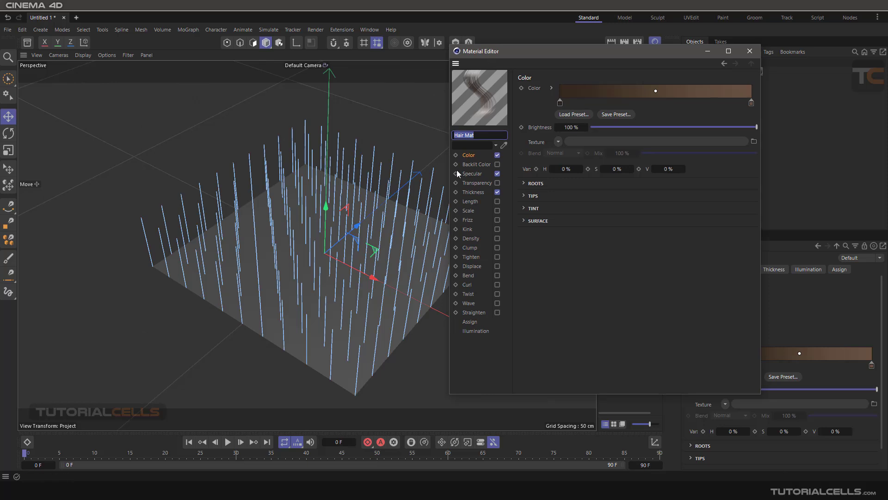
# - Show the hair material's Clump settings and fit an interactive render region around the whole hair-covered plane
pyautogui.click(470, 247)
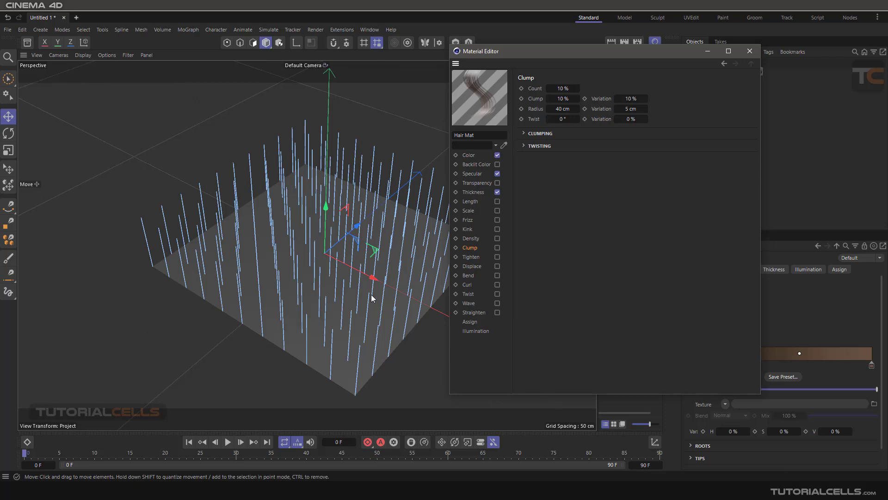
pyautogui.keyDown('alt'); pyautogui.moveTo(372, 297); pyautogui.dragTo(271, 252, button='middle'); pyautogui.keyUp('alt')
pyautogui.keyDown('alt'); pyautogui.moveTo(271, 253); pyautogui.dragTo(283, 260); pyautogui.keyUp('alt')
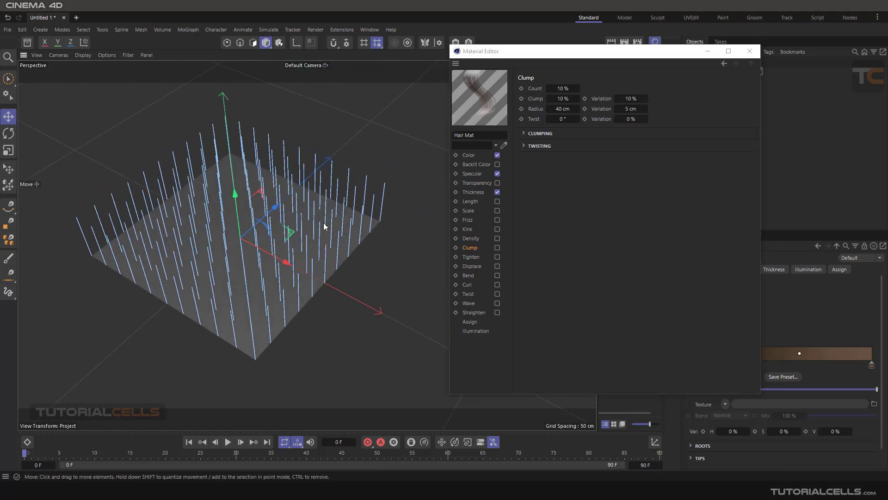
pyautogui.moveTo(611, 44); pyautogui.dragTo(643, 105)
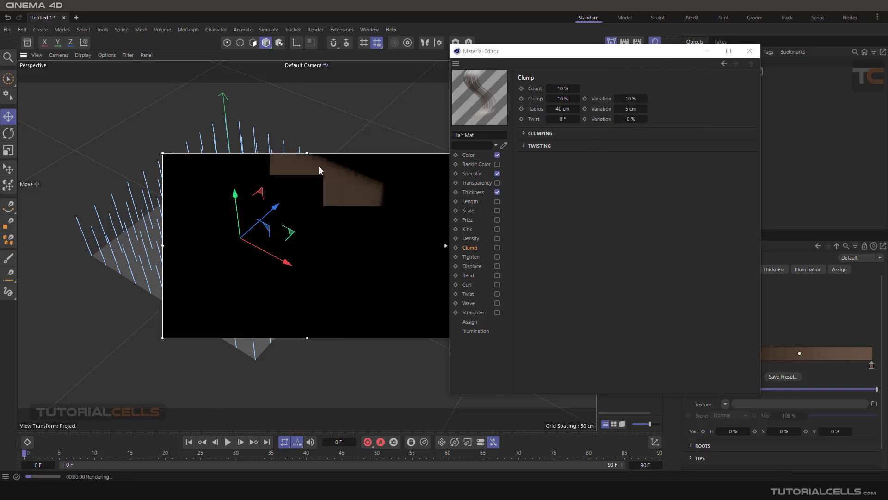
pyautogui.moveTo(162, 152); pyautogui.dragTo(57, 128)
pyautogui.moveTo(604, 55); pyautogui.dragTo(652, 62)
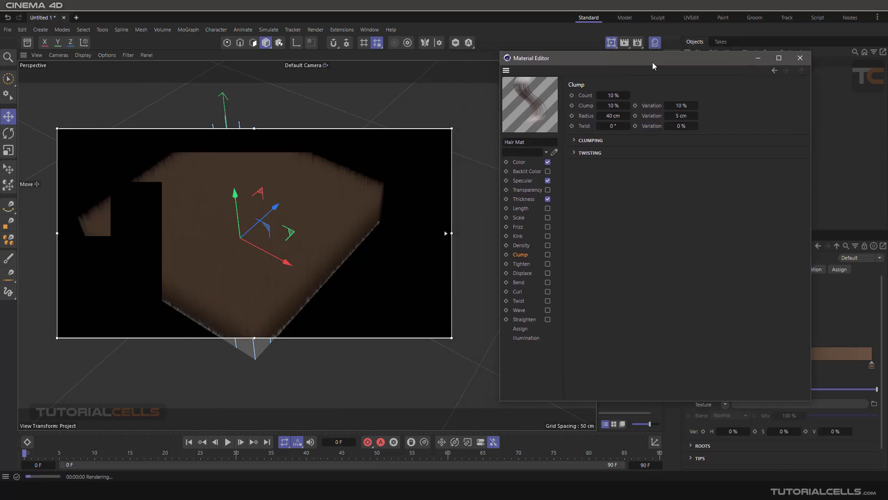
pyautogui.moveTo(450, 337); pyautogui.dragTo(408, 376)
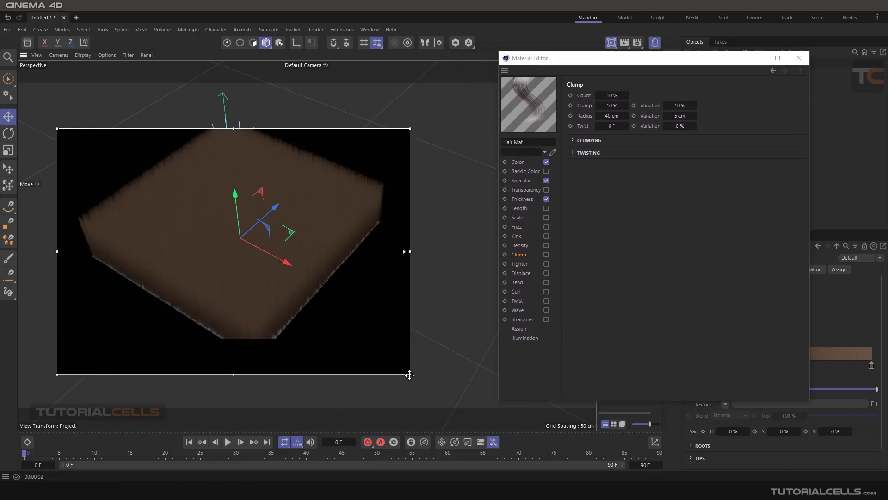
pyautogui.moveTo(234, 129); pyautogui.dragTo(233, 102)
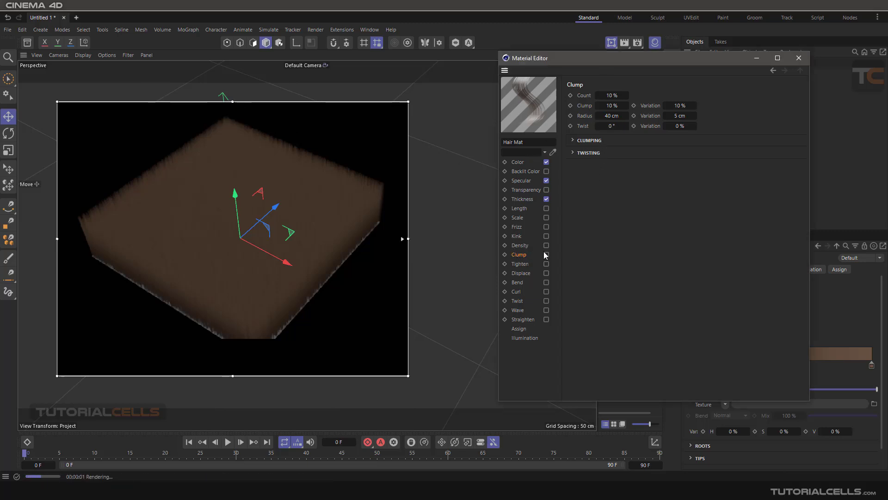
# - Enable the Clump channel on the hair material and display the Hair object's Hairs settings beside it
pyautogui.click(546, 254)
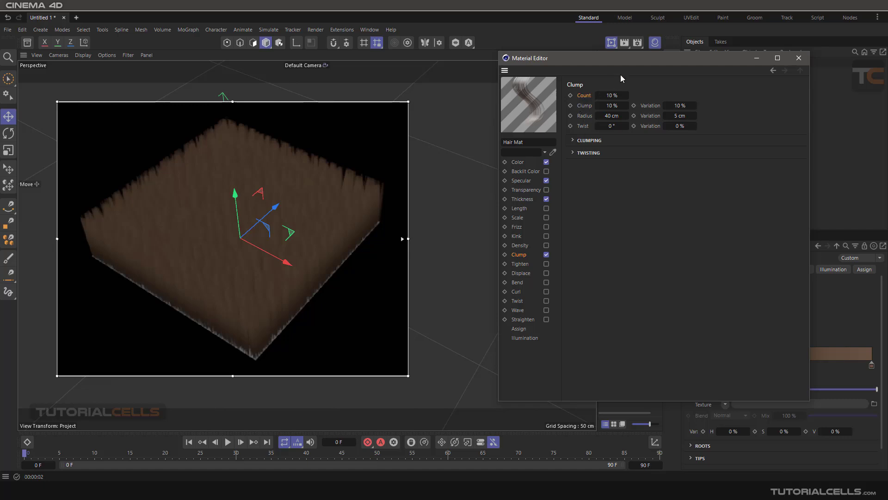
pyautogui.moveTo(641, 56); pyautogui.dragTo(474, 58)
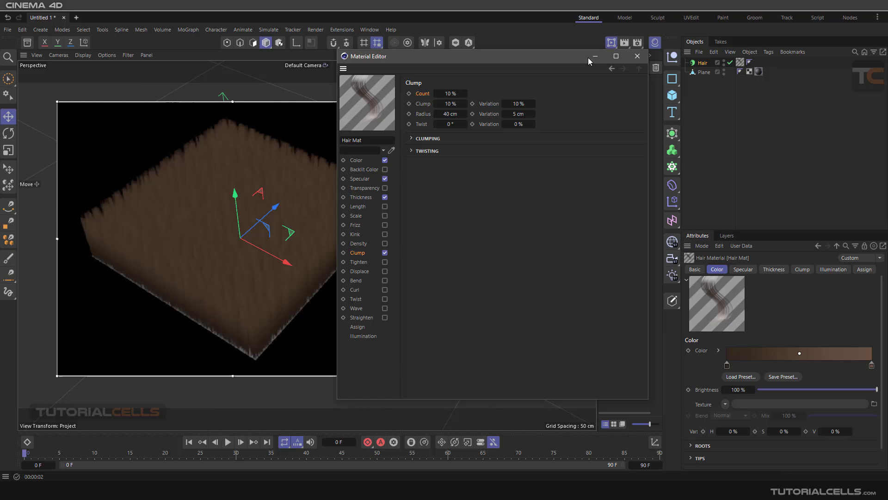
pyautogui.click(702, 62)
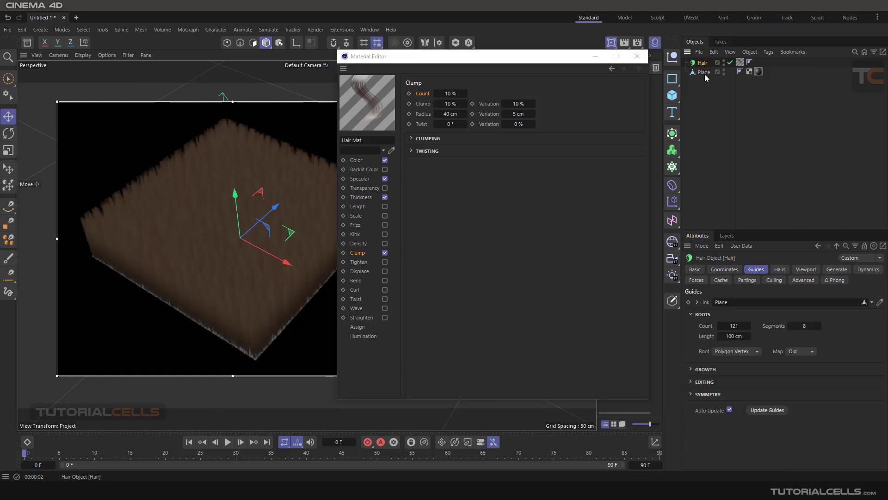
pyautogui.click(778, 271)
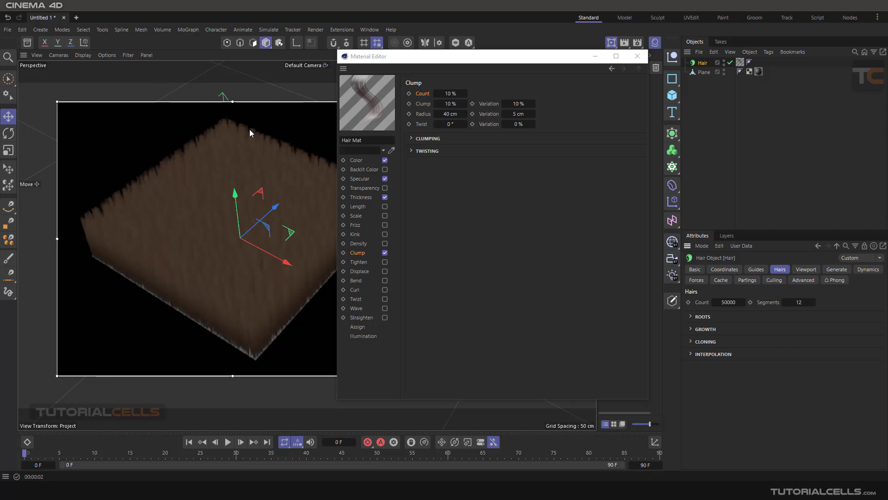
# - Raise the clump Radius to 61 cm and the Clumping Limit to 193
pyautogui.click(421, 117)
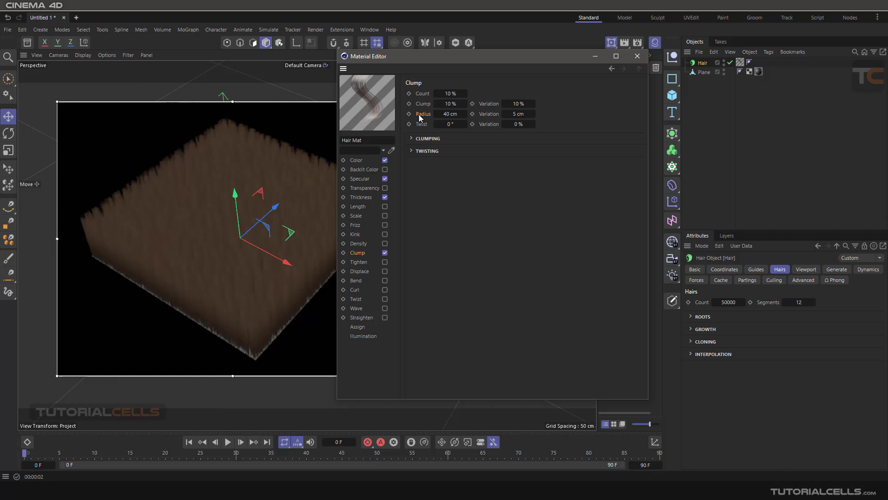
pyautogui.click(411, 138)
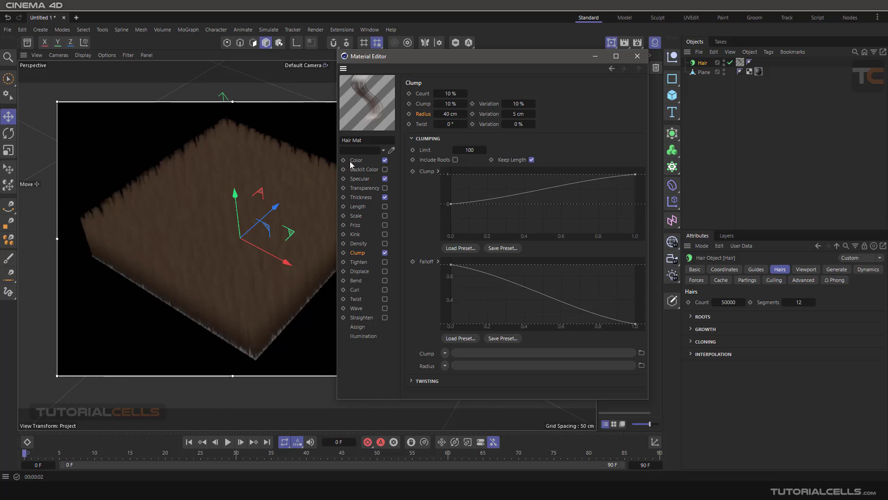
pyautogui.moveTo(460, 150); pyautogui.dragTo(502, 150)
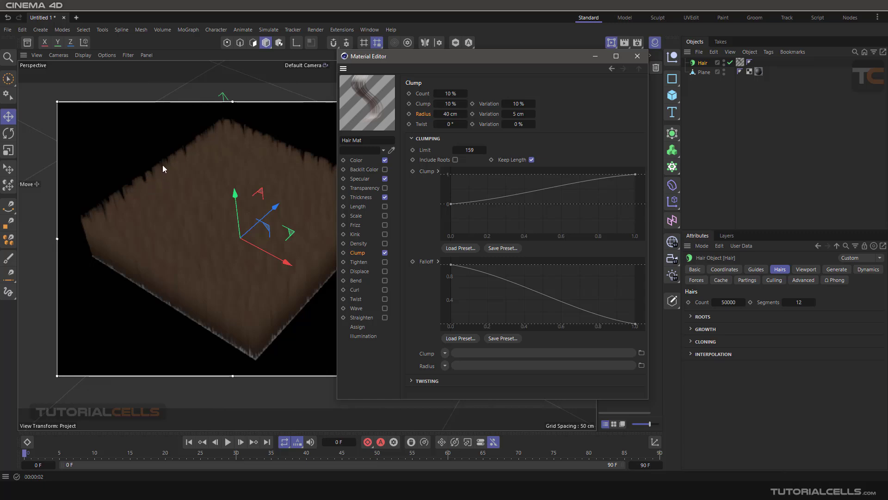
pyautogui.moveTo(451, 114); pyautogui.dragTo(460, 114)
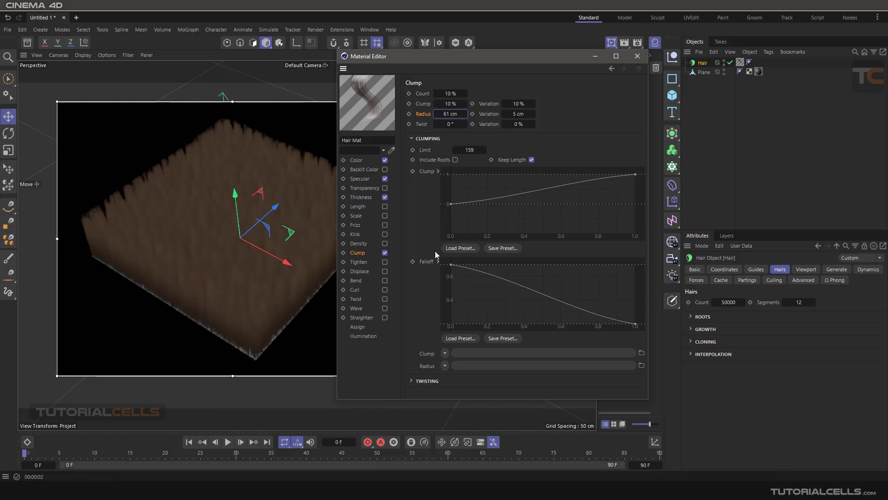
pyautogui.moveTo(458, 150); pyautogui.dragTo(466, 150)
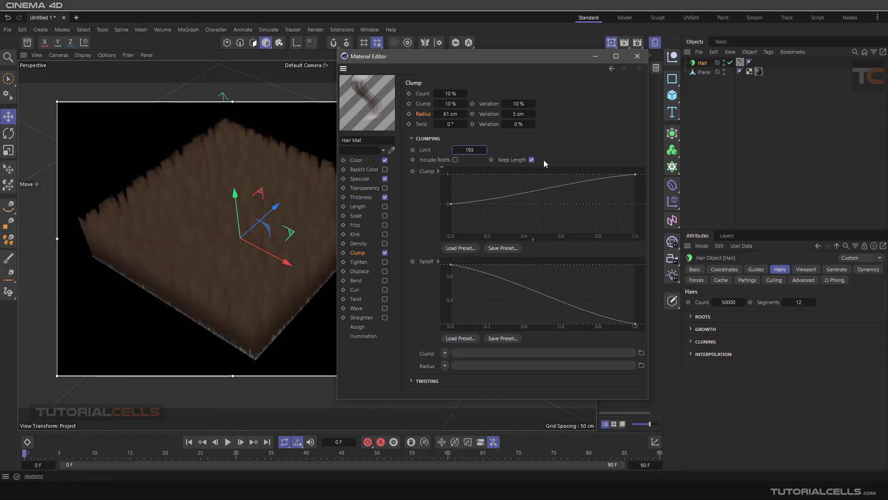
# - Try Hair object hair counts of 25000, 1000 and 2000, and restore the count to 50000
pyautogui.click(728, 302)
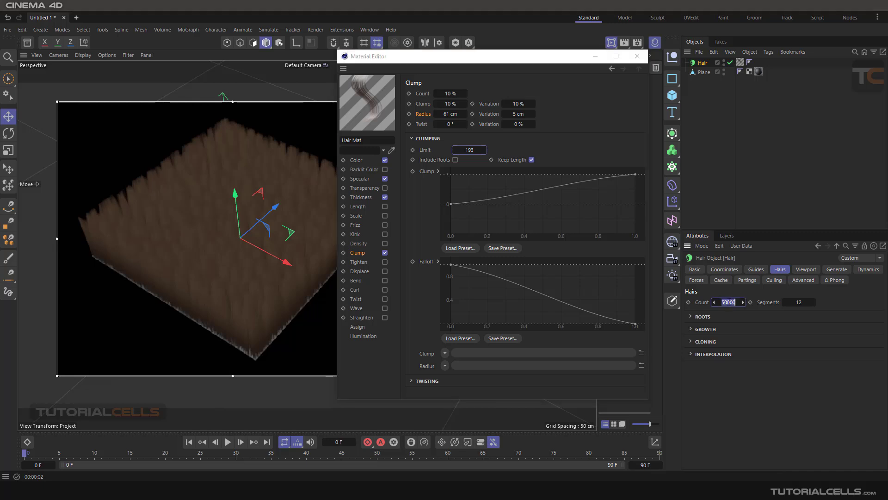
pyautogui.click(736, 302)
pyautogui.write('/')
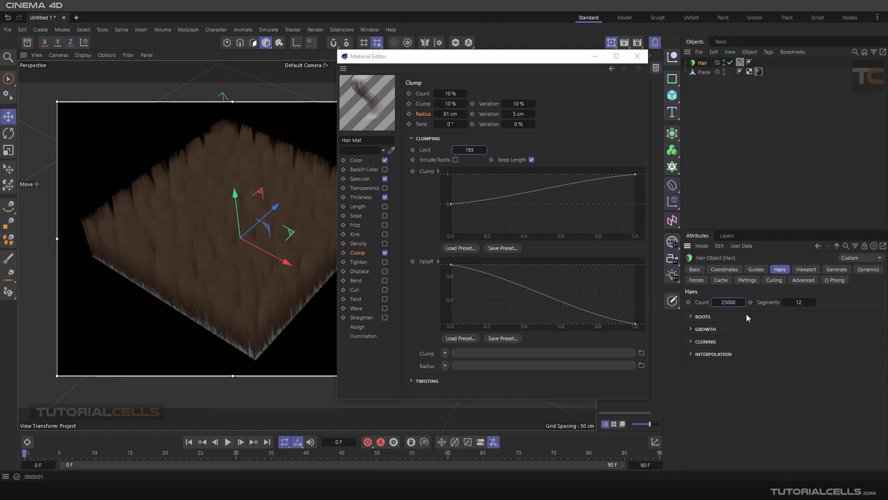
pyautogui.doubleClick(729, 303)
pyautogui.write('1000')
pyautogui.press('Return')
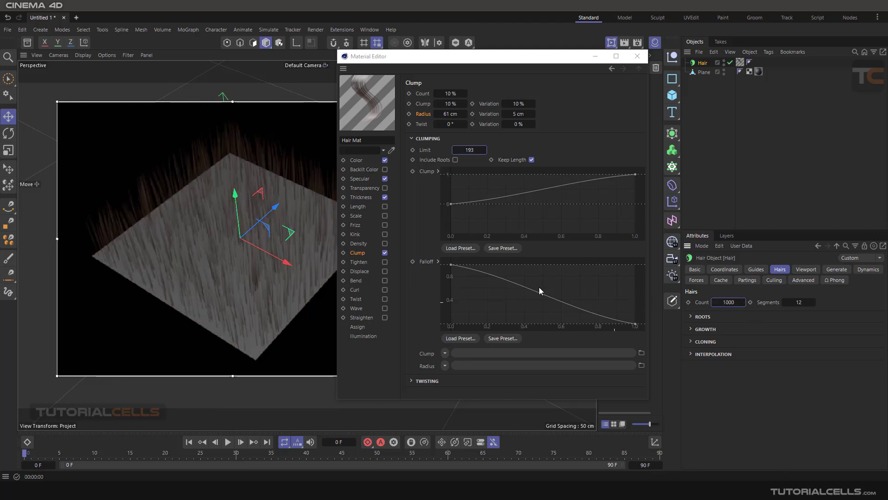
pyautogui.write('20')
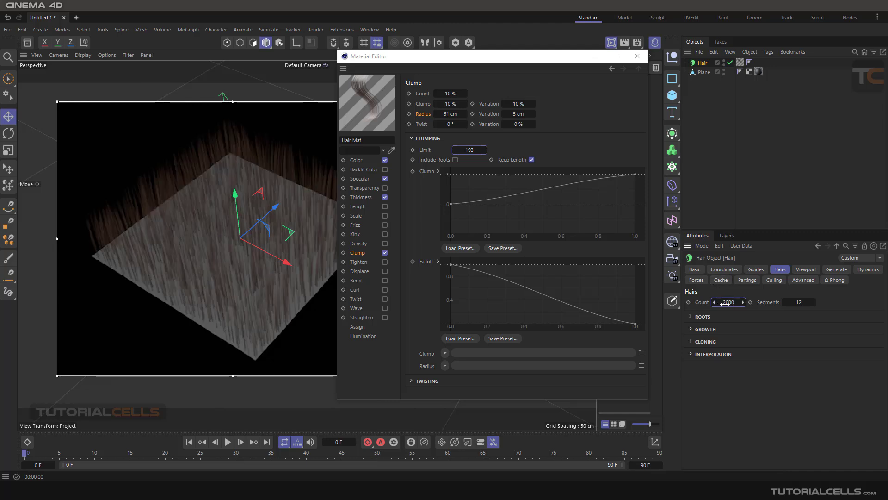
pyautogui.doubleClick(728, 303)
pyautogui.write('500')
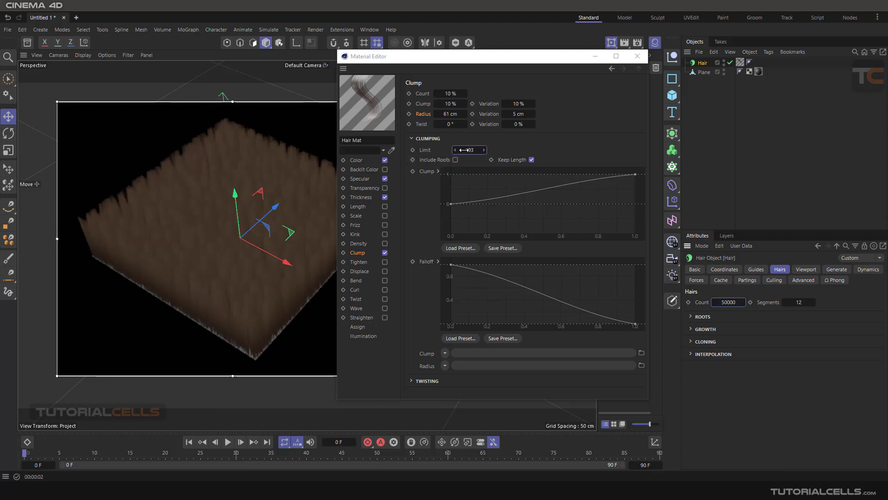
# - Set the Clumping Limit of the hair material to 500
pyautogui.doubleClick(464, 150)
pyautogui.write('5')
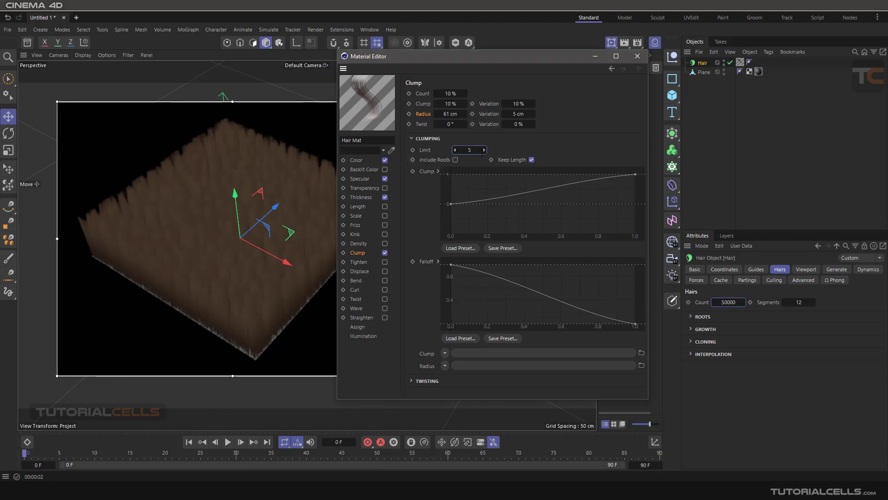
pyautogui.write('00')
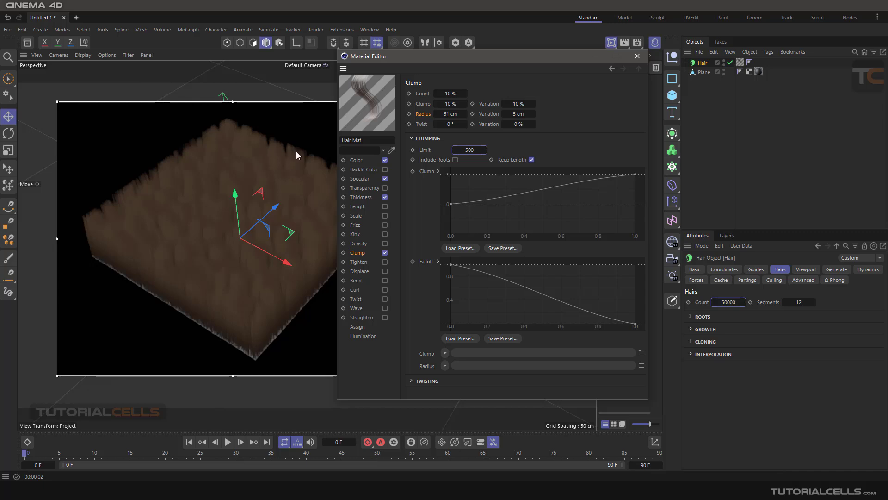
# - Set the clump Count to 40 % and the Clump strength to 89 %, and try adjusting the clump Twist
pyautogui.click(424, 93)
pyautogui.moveTo(447, 96); pyautogui.dragTo(462, 96)
pyautogui.click(421, 116)
pyautogui.click(423, 104)
pyautogui.moveTo(438, 104); pyautogui.dragTo(459, 104)
pyautogui.hotkey('ctrl', 'r')
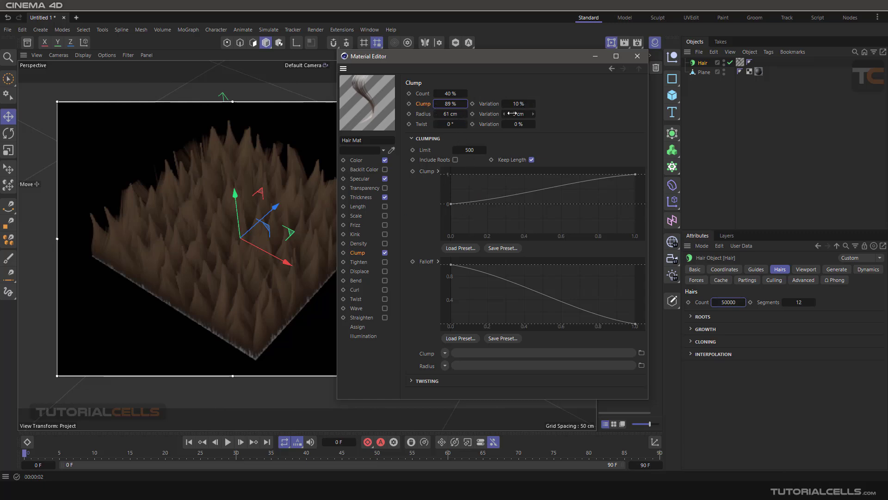
pyautogui.moveTo(448, 125); pyautogui.dragTo(480, 125)
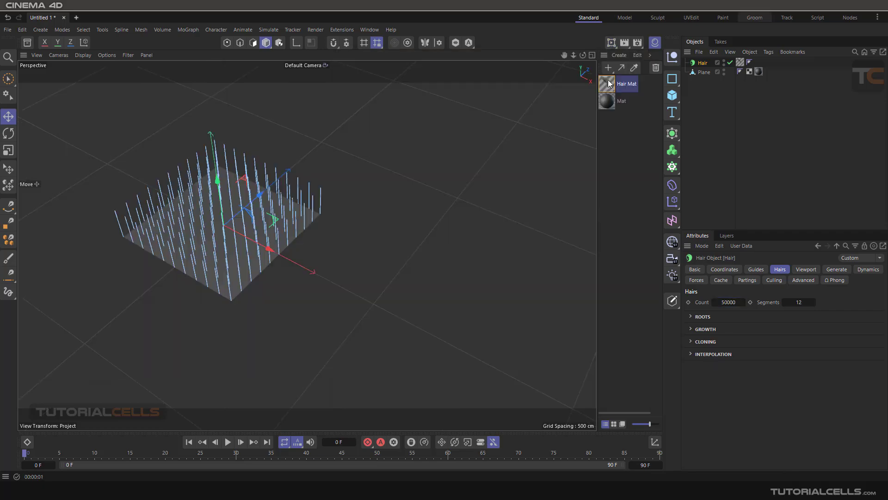
# - Reopen the Hair Mat material with its Clump settings and place the editor clear of the object list
pyautogui.doubleClick(606, 84)
pyautogui.click(597, 276)
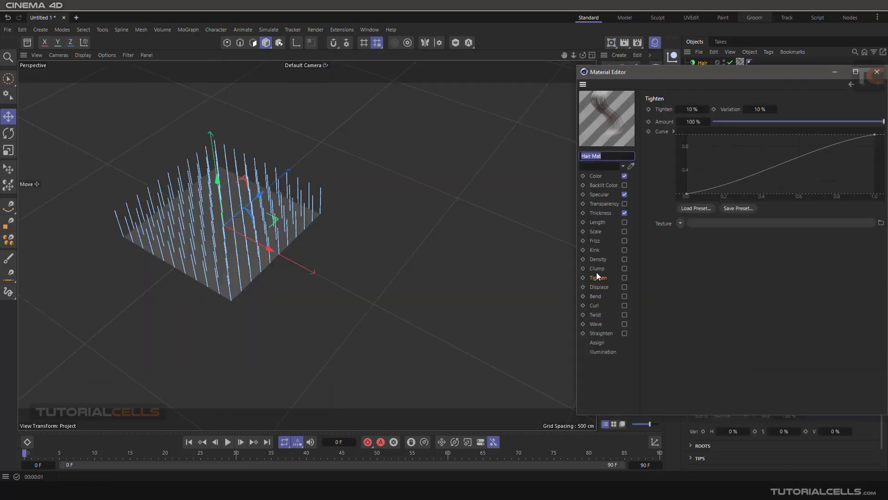
pyautogui.click(597, 269)
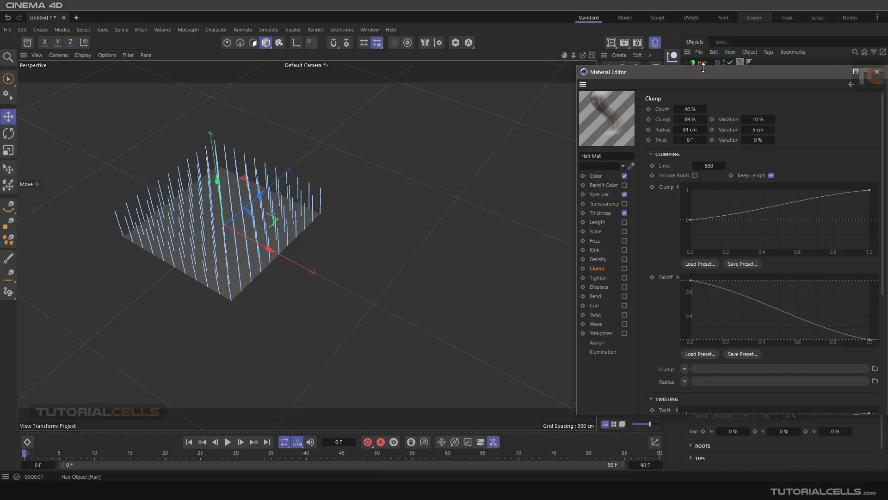
pyautogui.moveTo(661, 73); pyautogui.dragTo(447, 56)
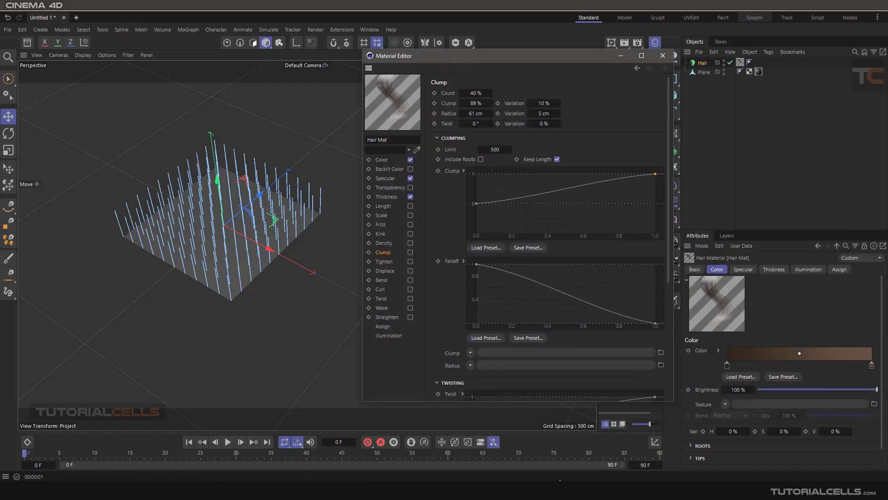
# - Switch to Photos to examine the three reference images of hair twisting and clumping, and return to Cinema 4D
pyautogui.moveTo(546, 492)
pyautogui.click(473, 454)
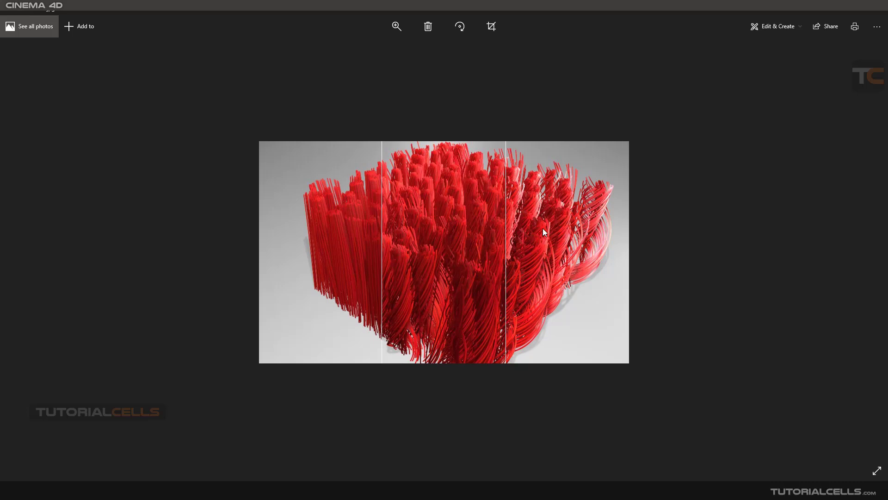
pyautogui.moveTo(546, 491)
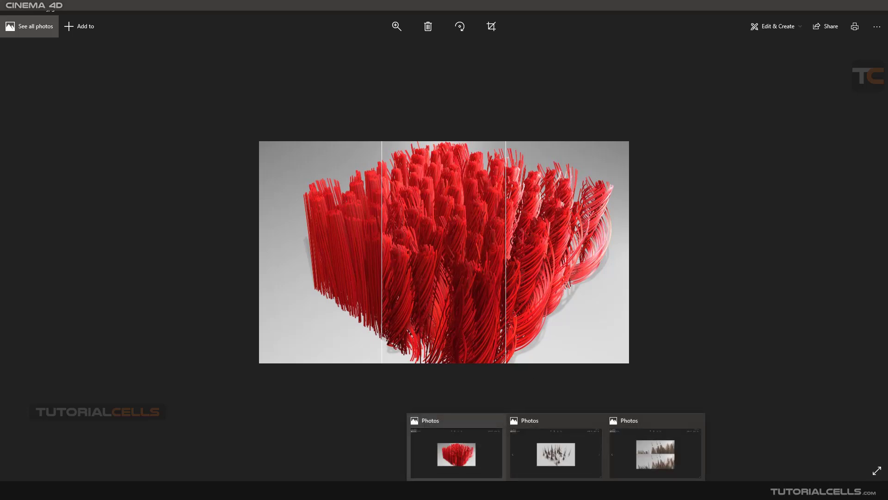
pyautogui.click(556, 457)
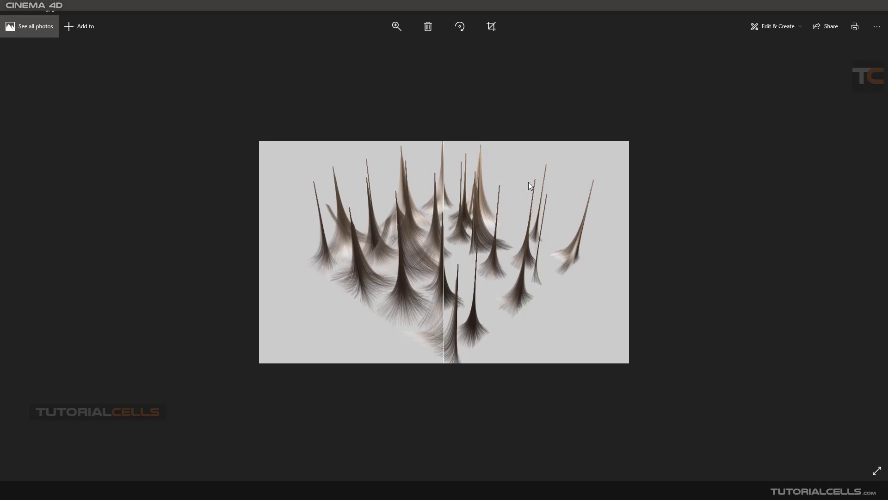
pyautogui.moveTo(556, 490)
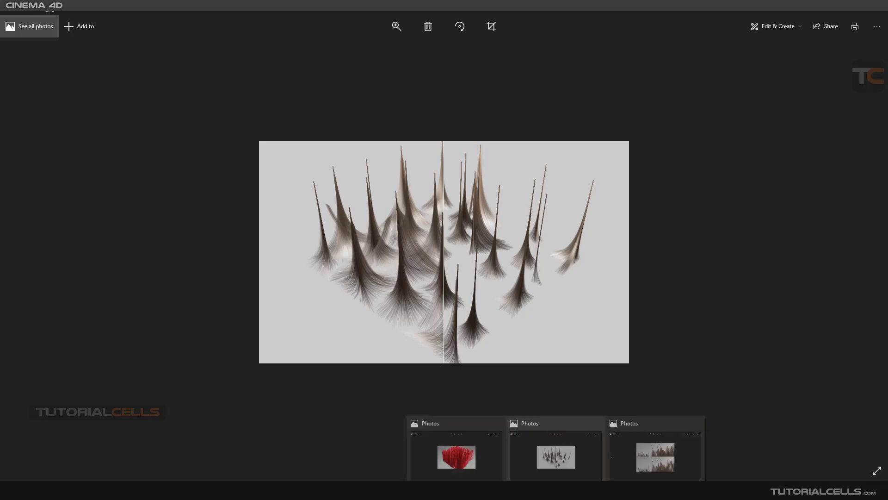
pyautogui.click(636, 451)
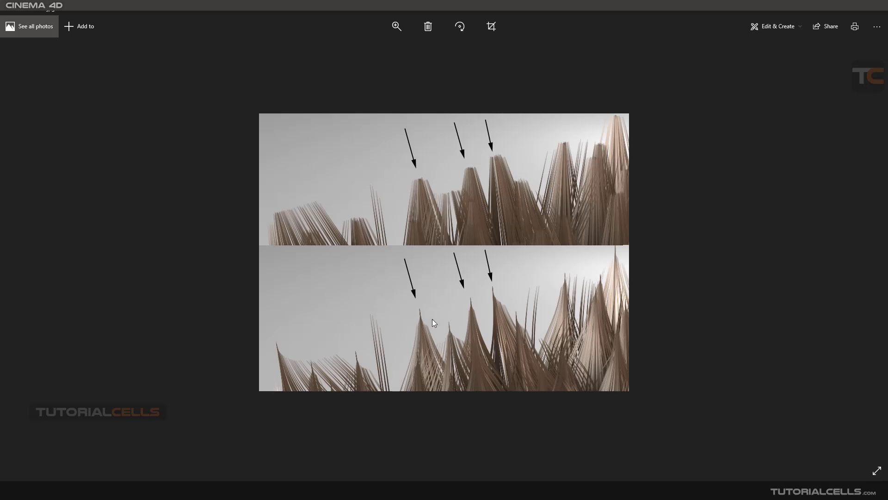
pyautogui.moveTo(443, 490)
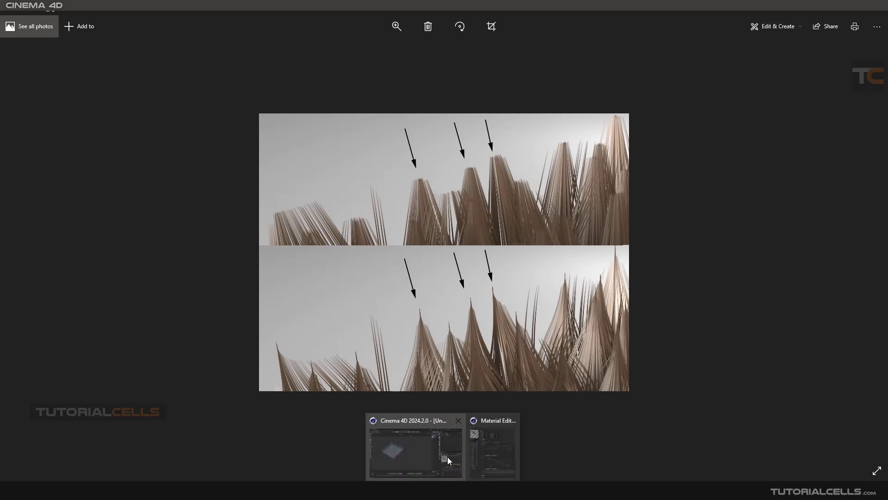
pyautogui.click(448, 457)
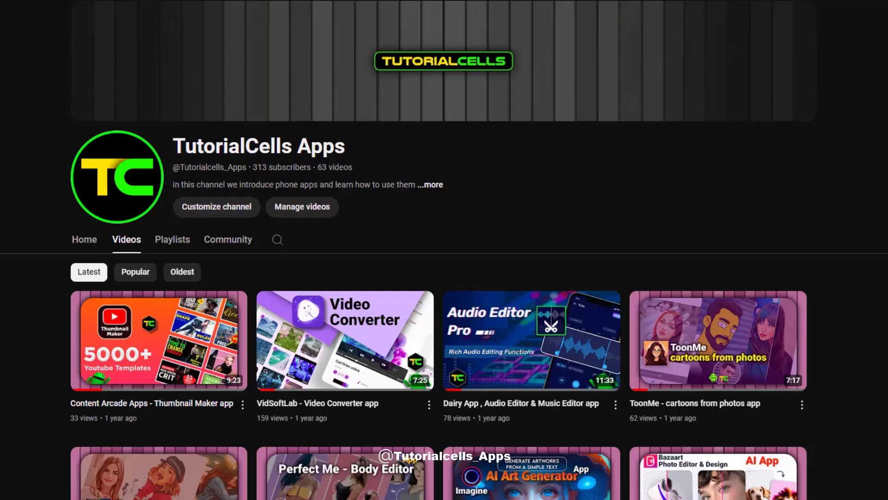
pyautogui.scroll(-8, 444, 264)
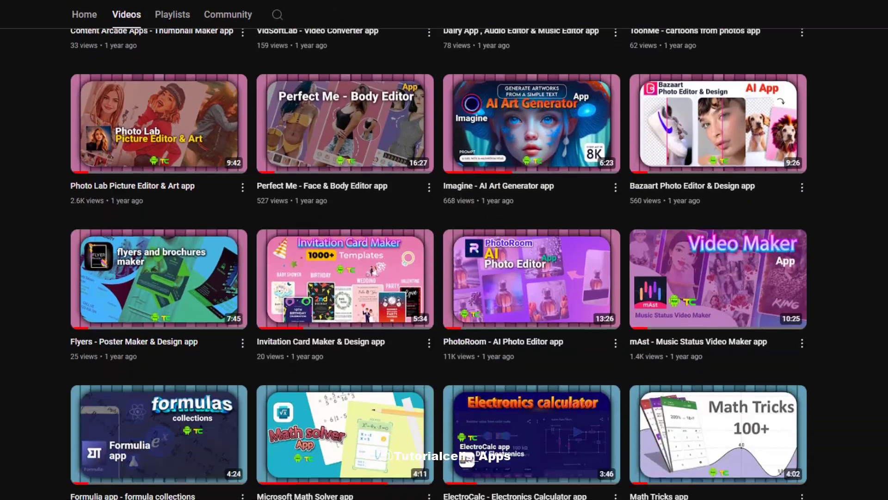
pyautogui.scroll(-15, 444, 264)
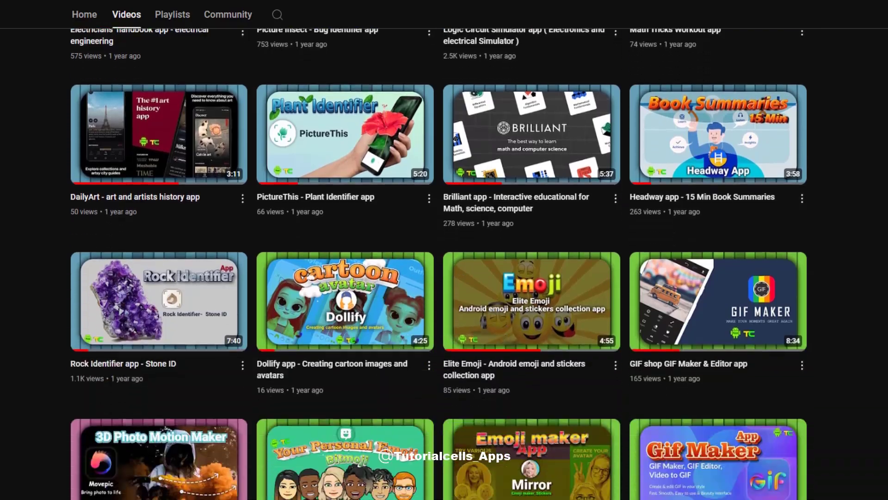
pyautogui.scroll(-20, 444, 263)
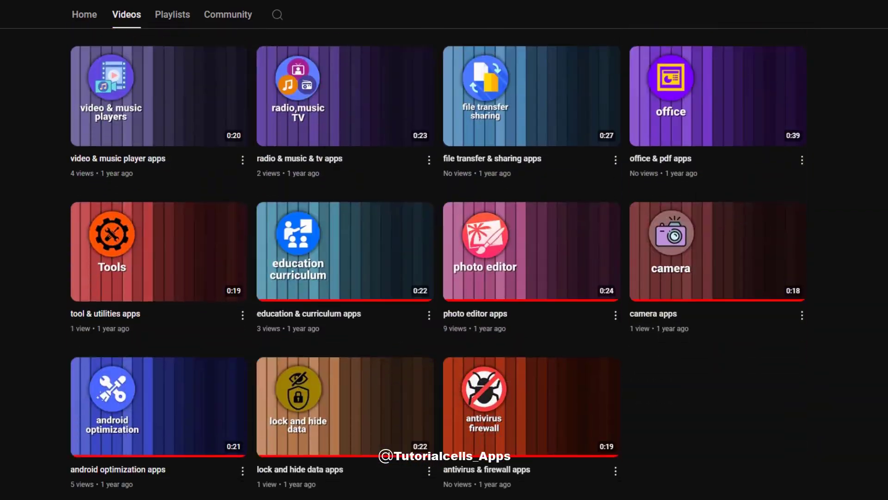